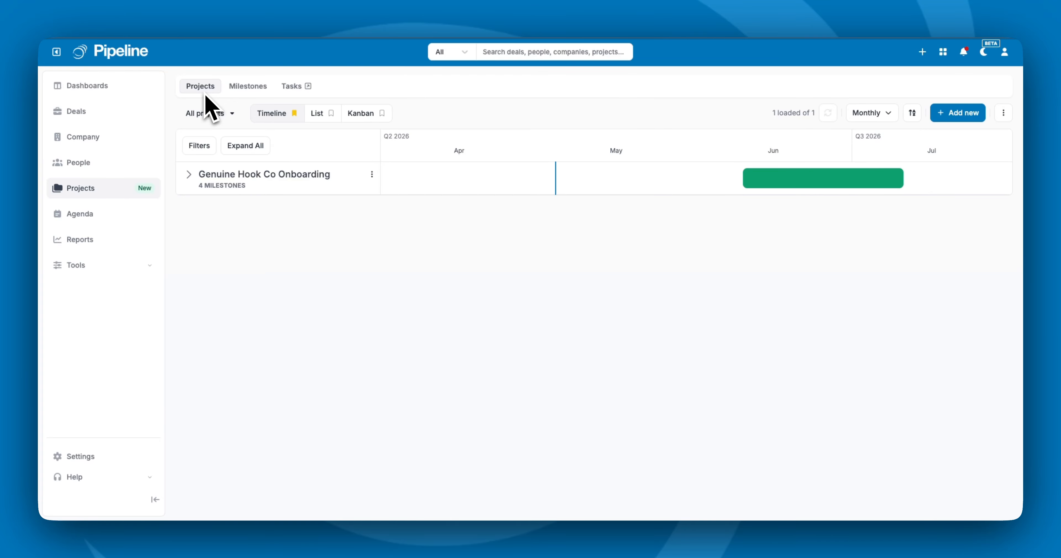
Step: Review the project milestones list and the project tasks, and return to the projects timeline
click(247, 87)
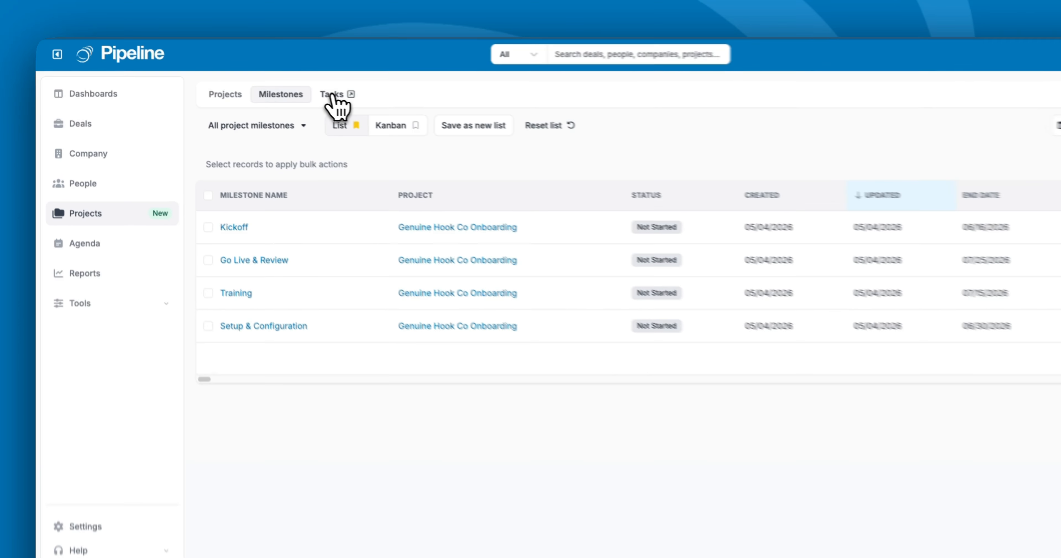
click(332, 99)
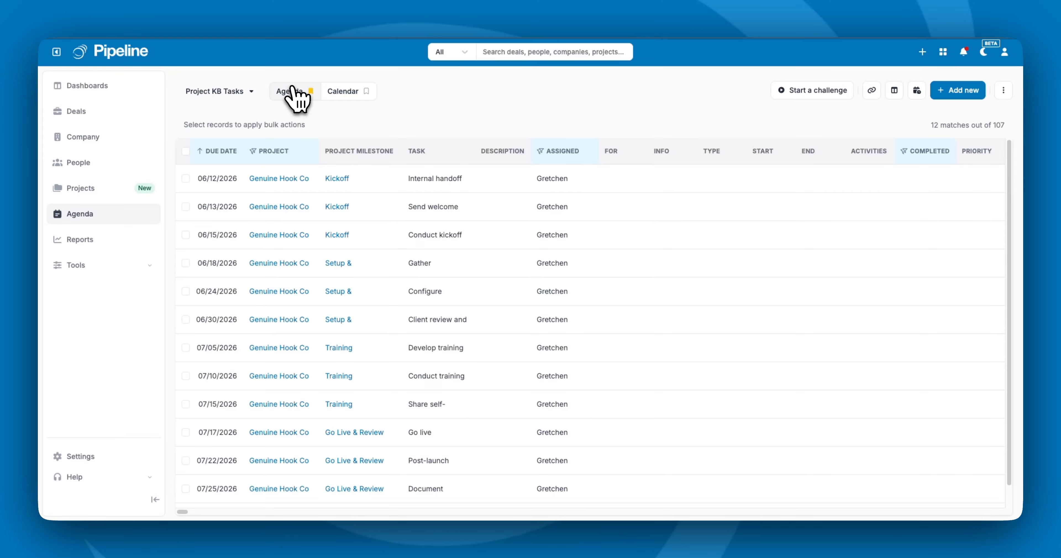
click(83, 191)
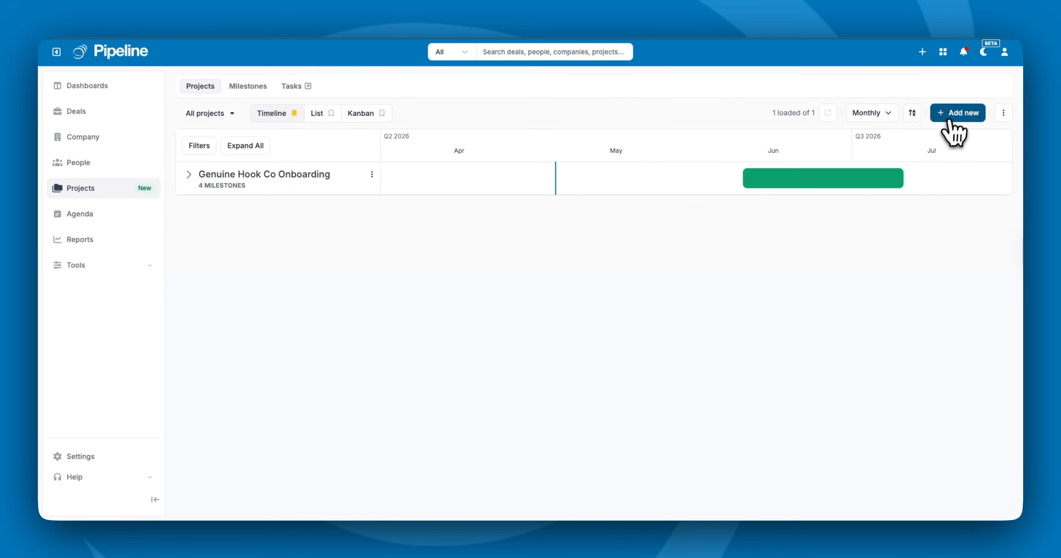
Step: Start a new project and name it "uPurch POS Onboarding"
click(947, 120)
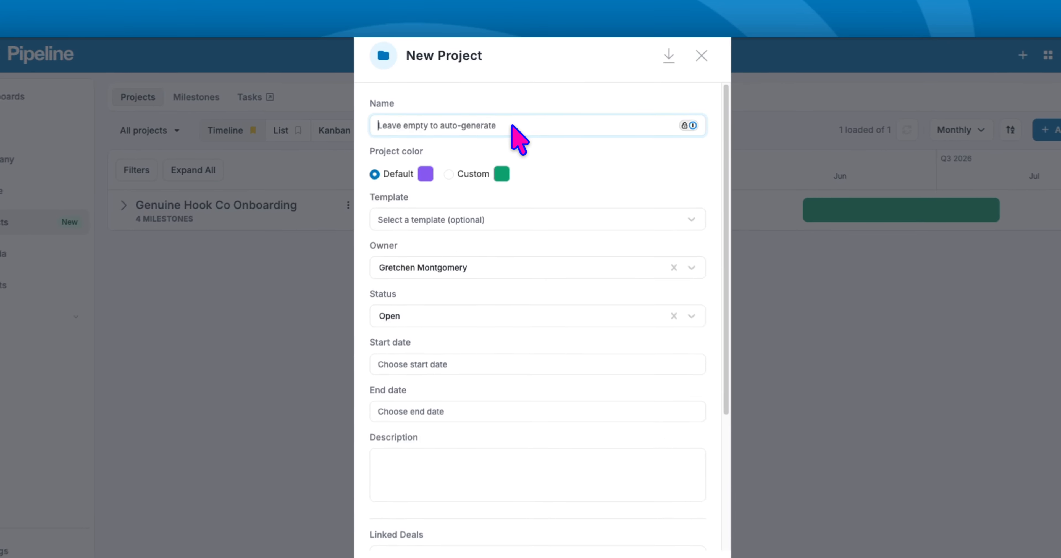
click(508, 124)
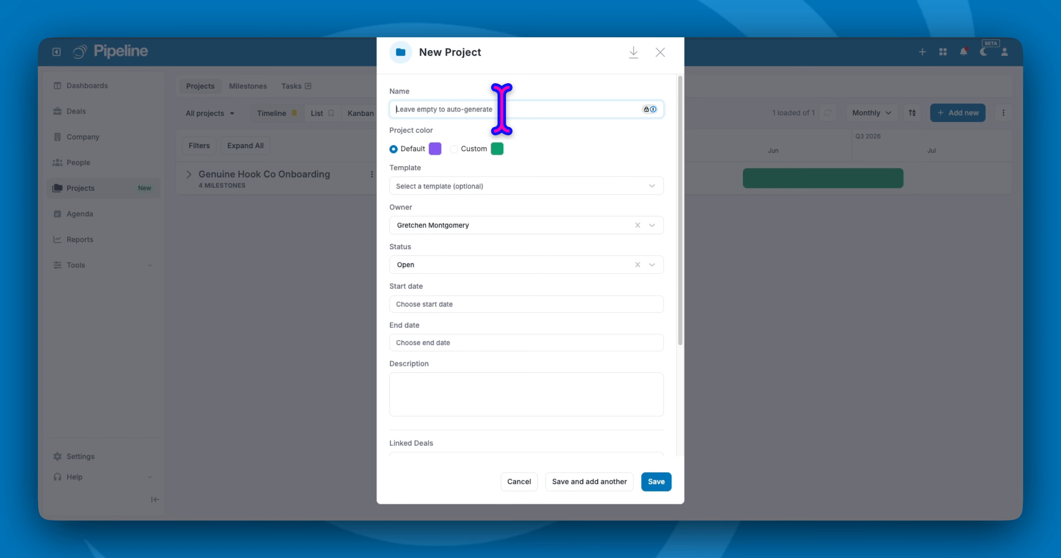
text(uPurch POS Onboarding)
Step: Give the project a custom bright blue color, #0B3DEA
click(469, 150)
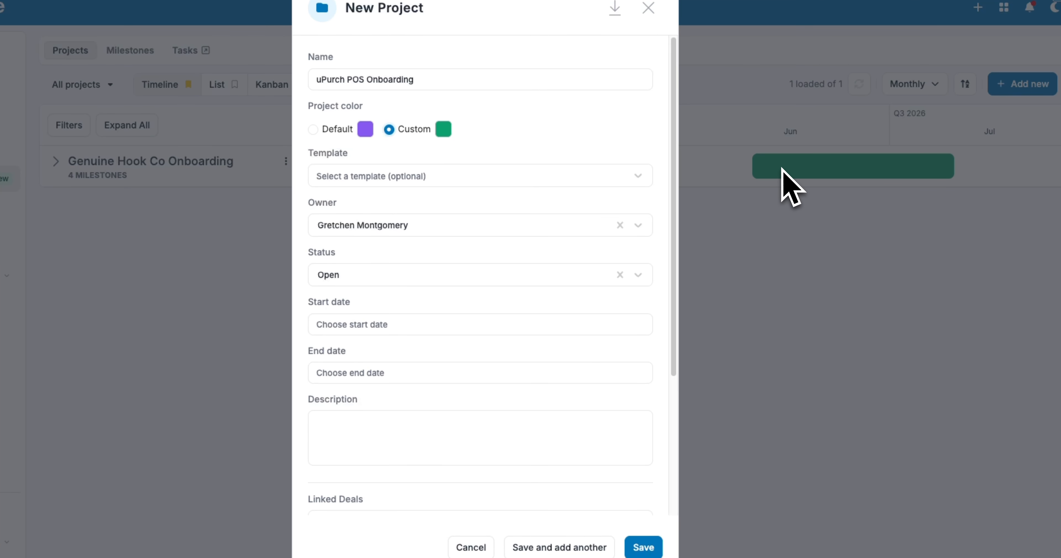
click(443, 130)
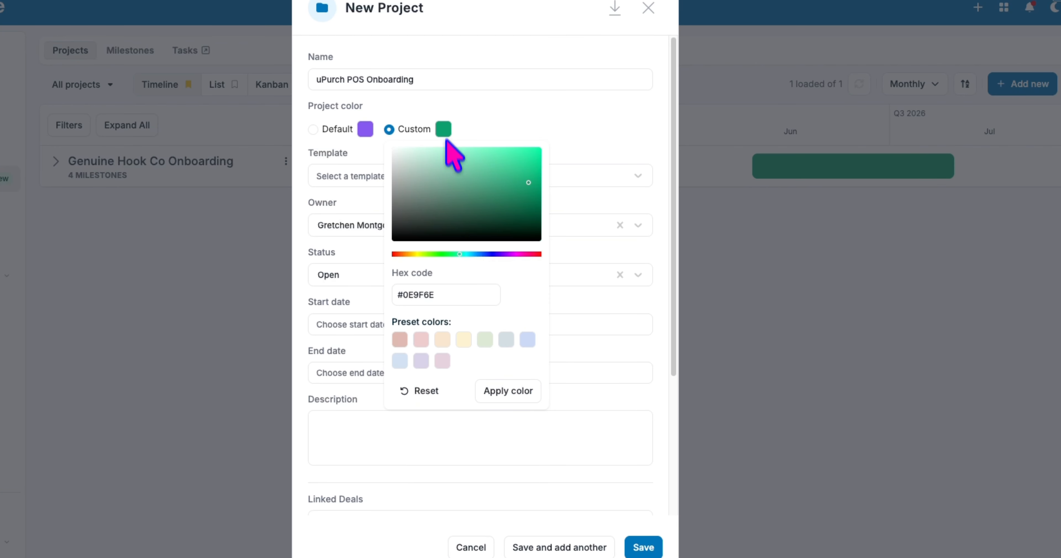
click(488, 254)
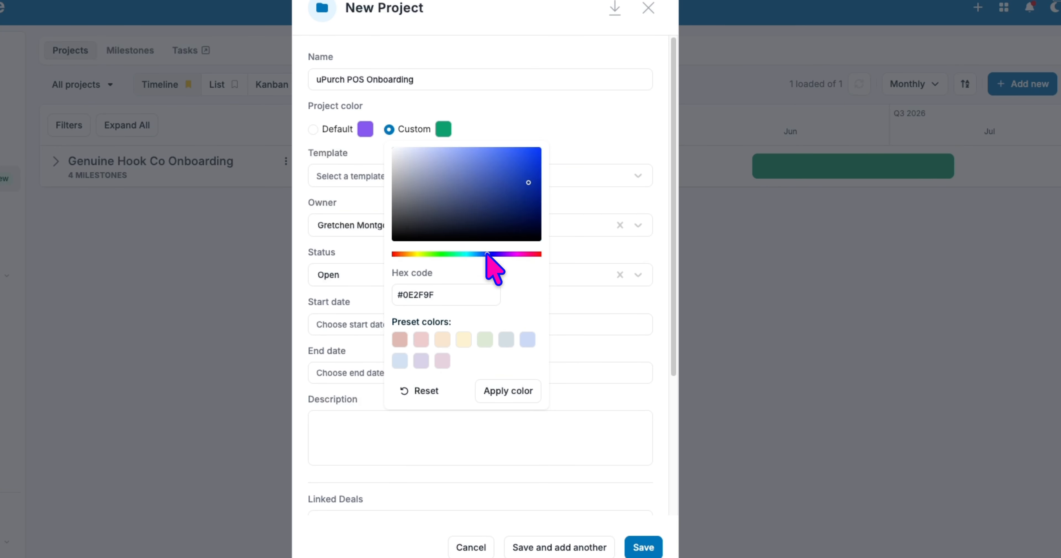
drag(530, 171, 534, 158)
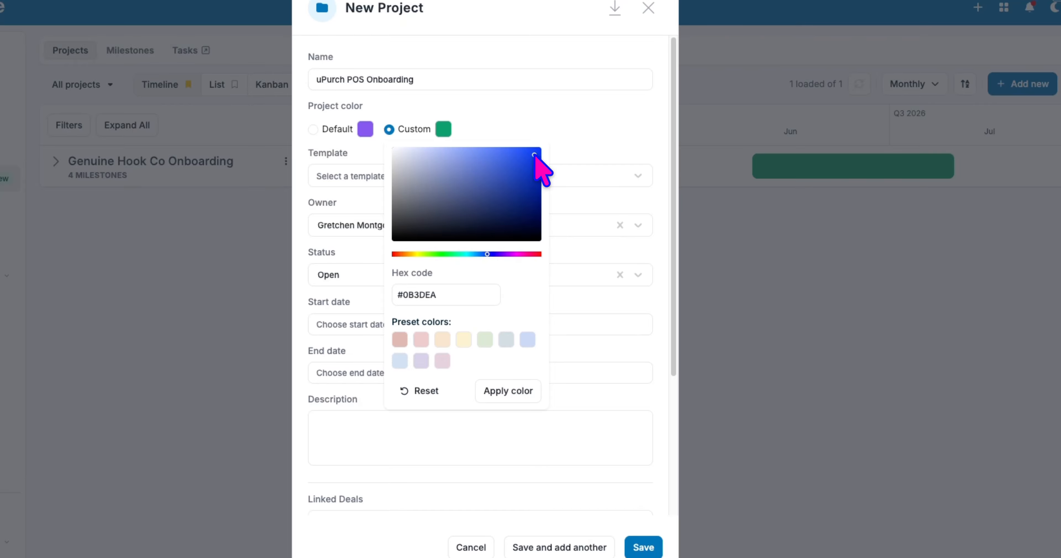
click(531, 394)
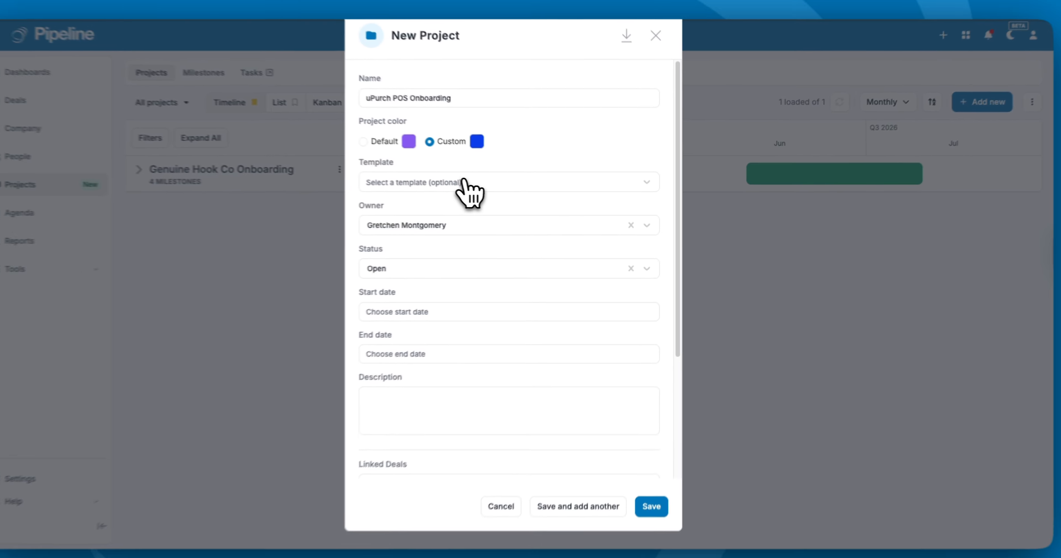
Step: Base the project on the Client Onboarding template, with the second listed team member as owner and the status Open
click(487, 186)
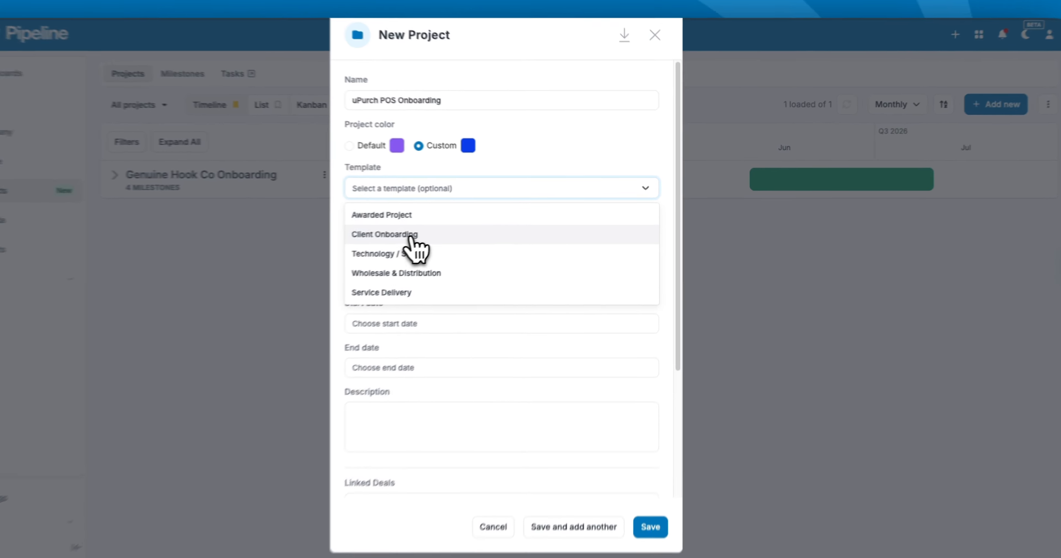
click(453, 228)
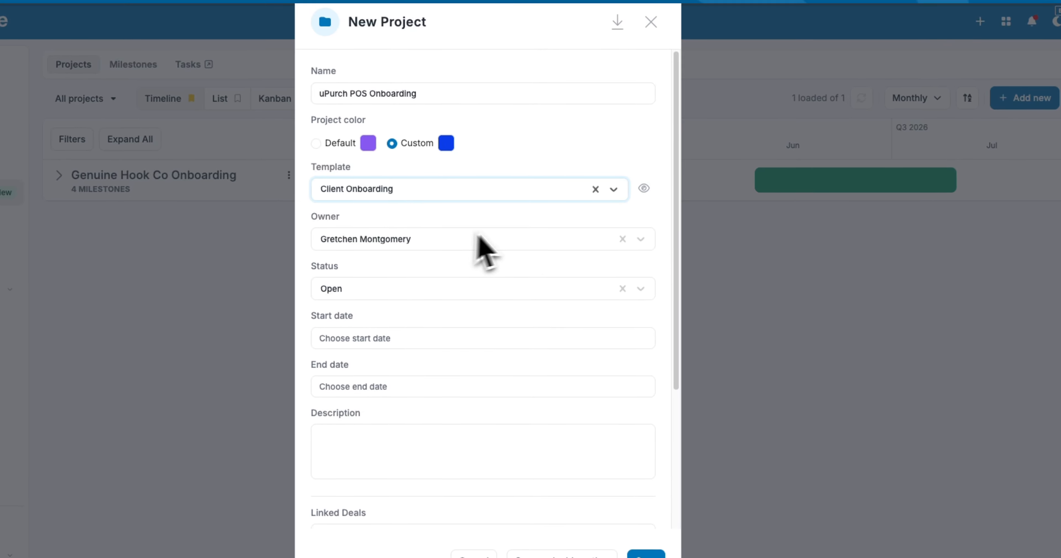
click(459, 240)
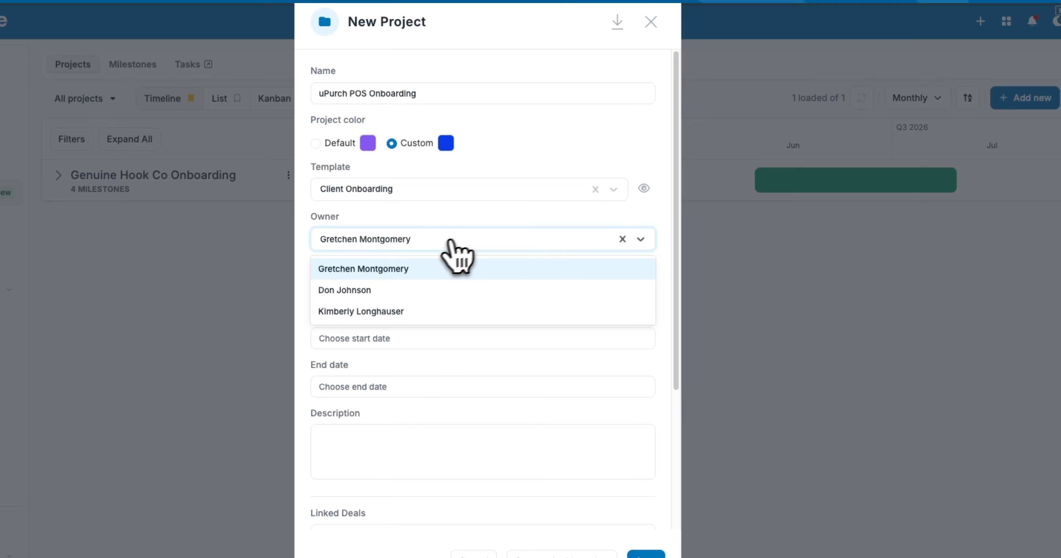
click(440, 290)
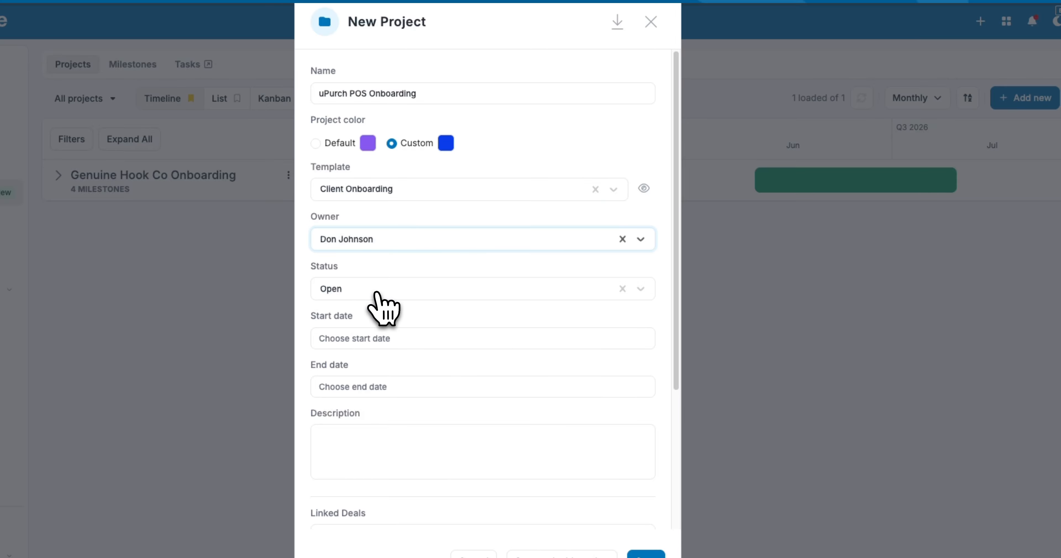
click(465, 290)
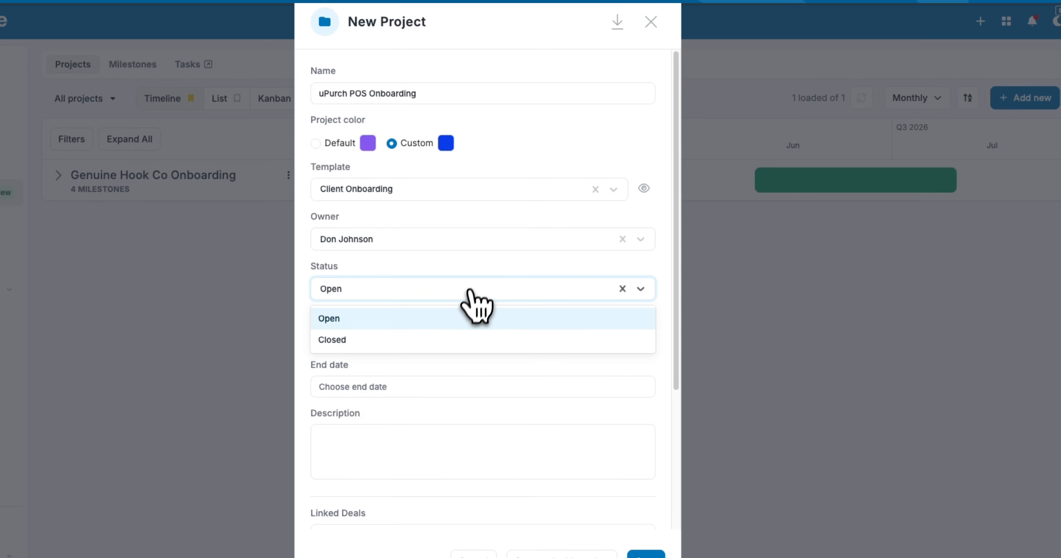
click(459, 324)
Step: Set the project's start date to 05/08/2026 and its end date to 06/08/2026
click(448, 339)
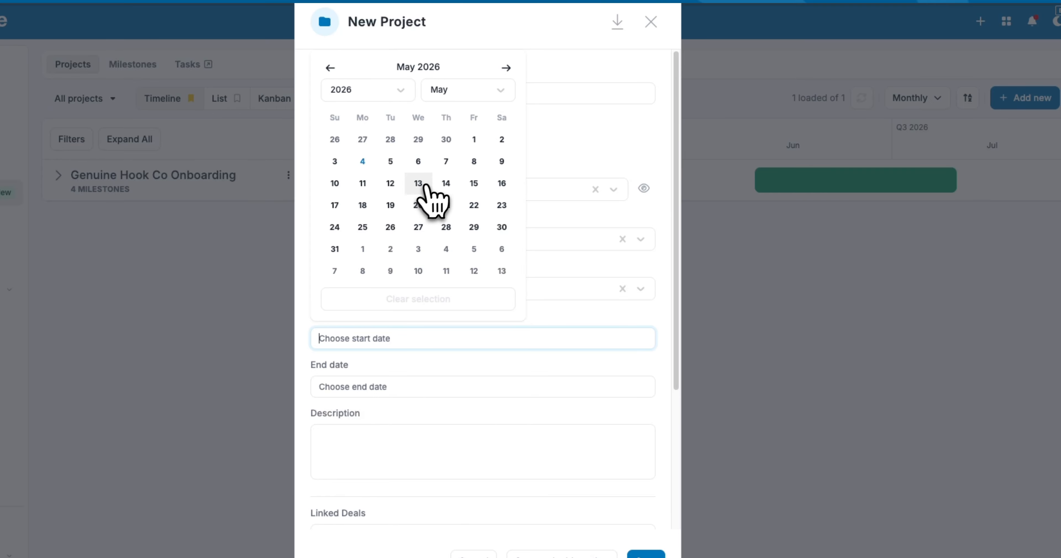
click(474, 162)
key(Tab)
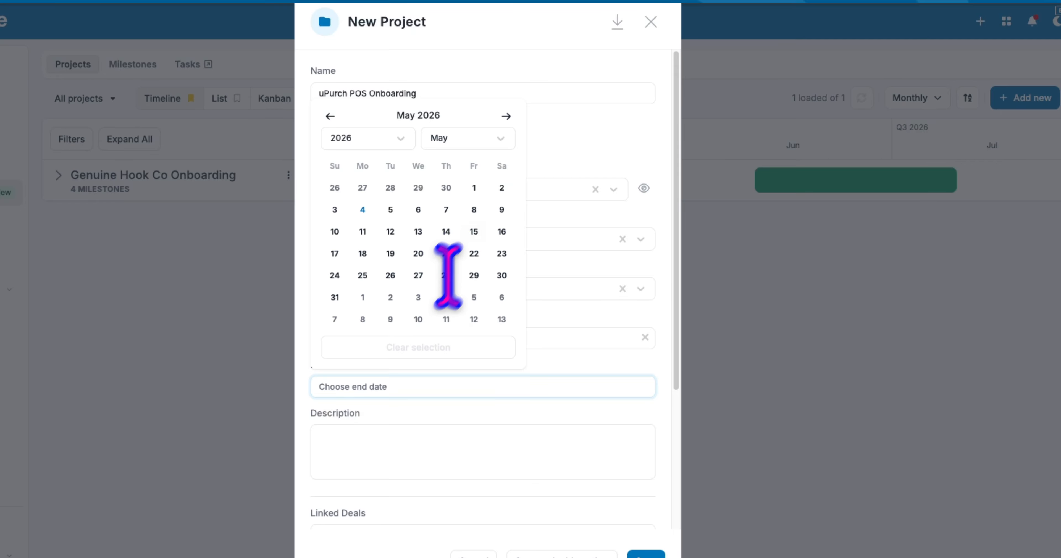
click(506, 117)
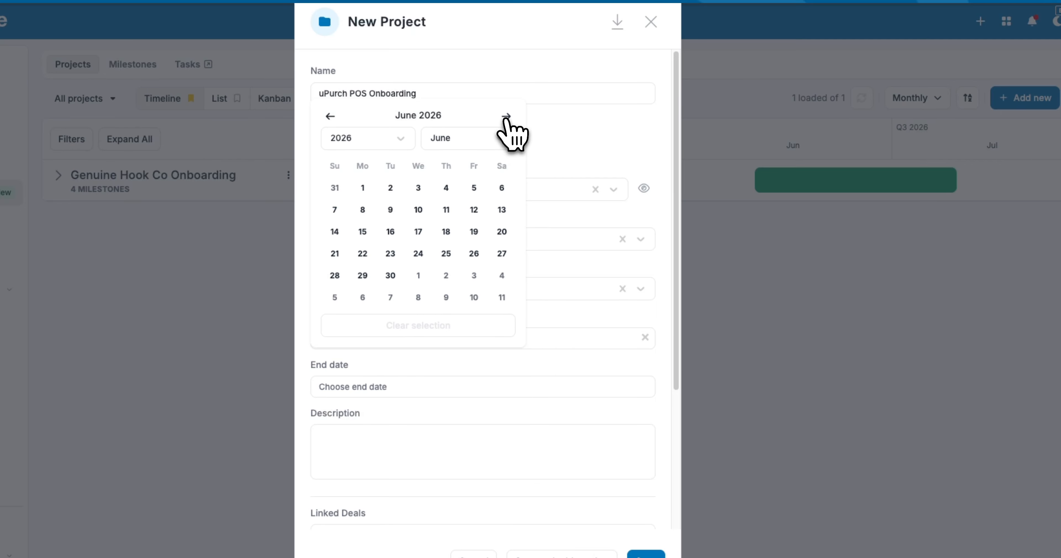
click(363, 212)
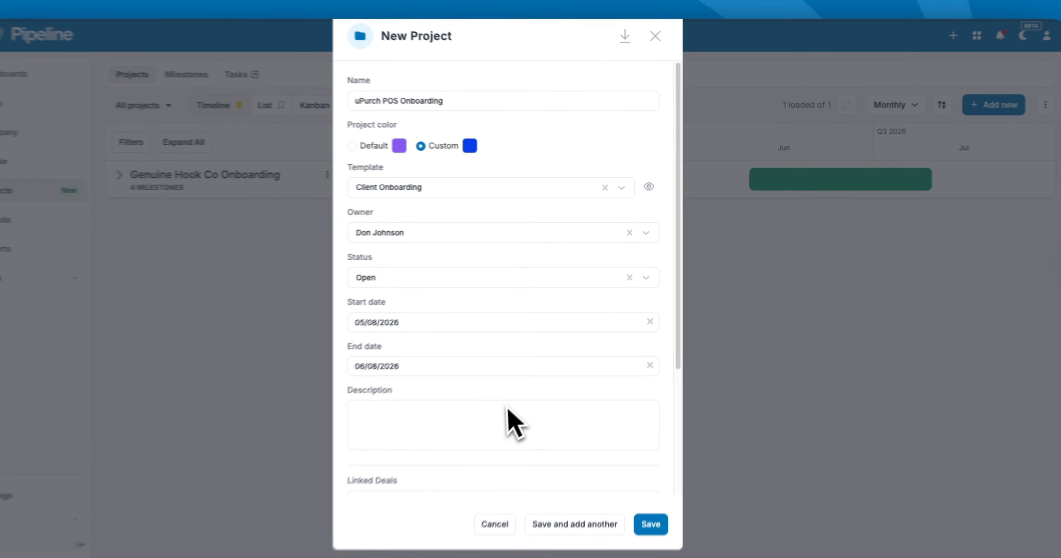
Step: Link the project to the uPurch POS System deal, the contact from Clockworks Clock Company, and the Clockworks Clock Company record
scroll(510, 447, down, 1)
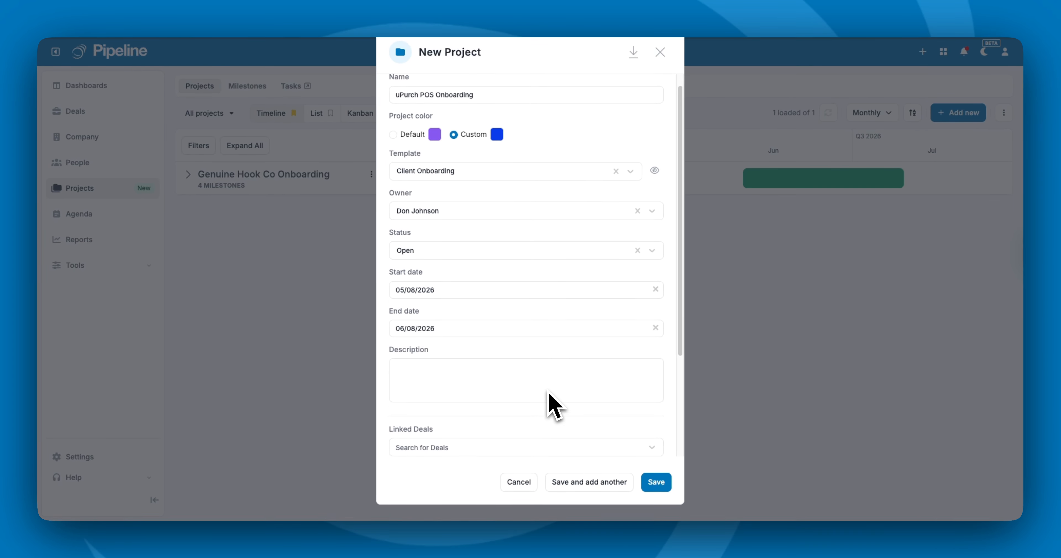
scroll(554, 405, down, 3)
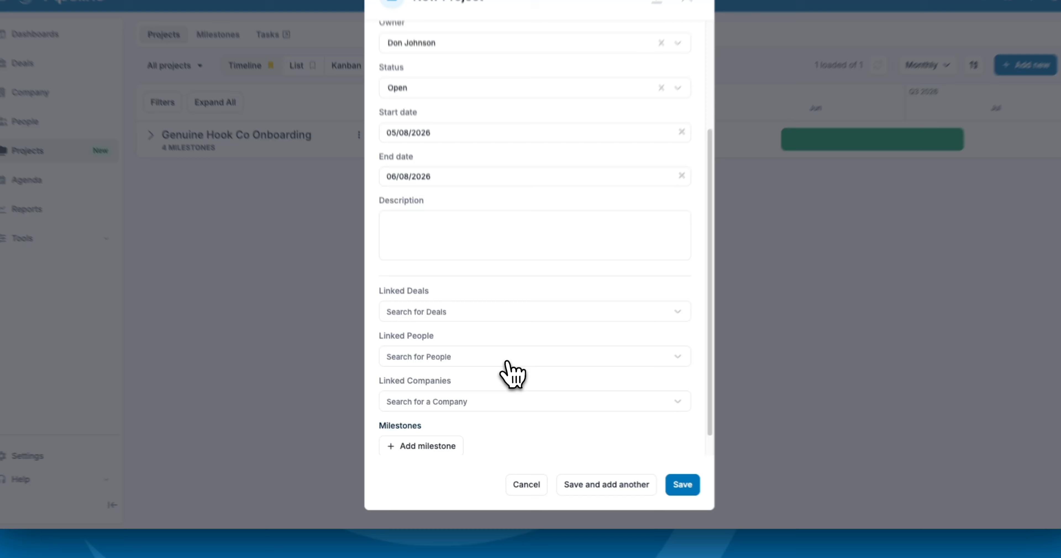
click(502, 370)
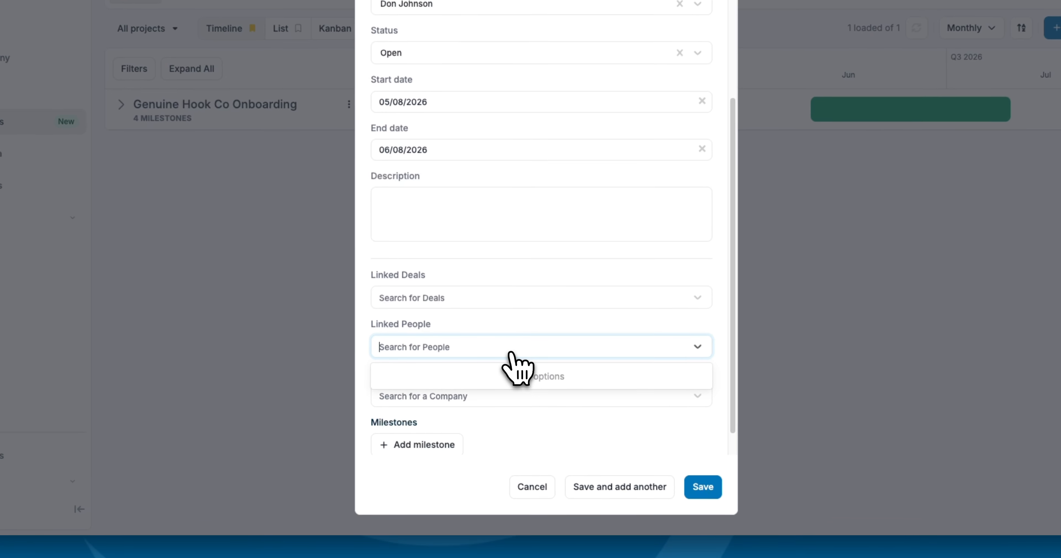
text(jan)
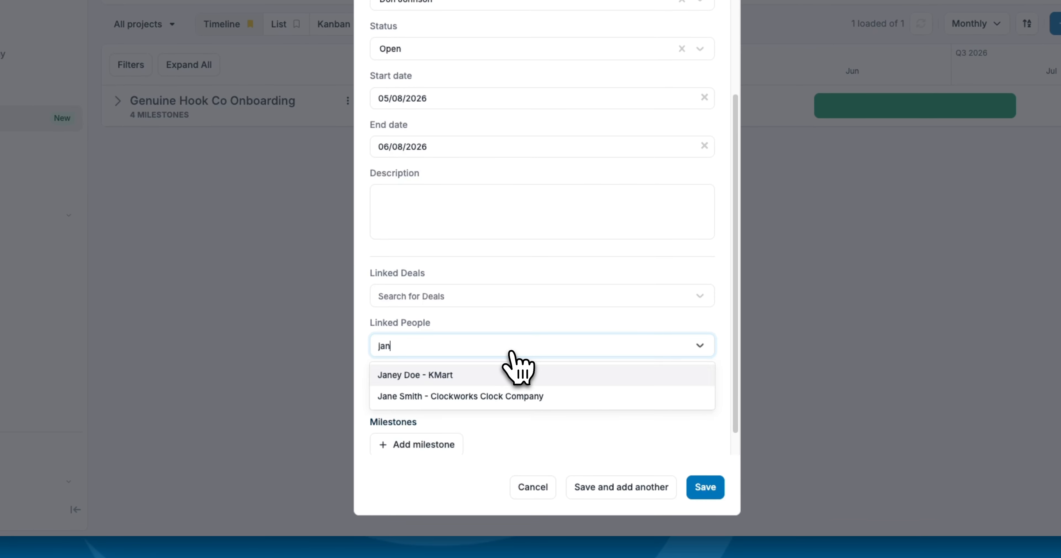
click(499, 396)
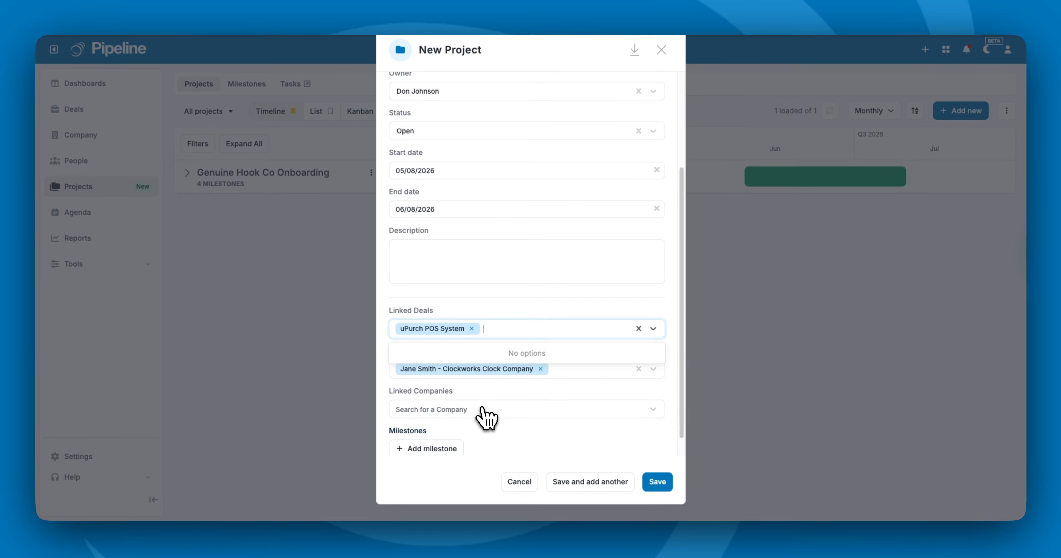
click(482, 410)
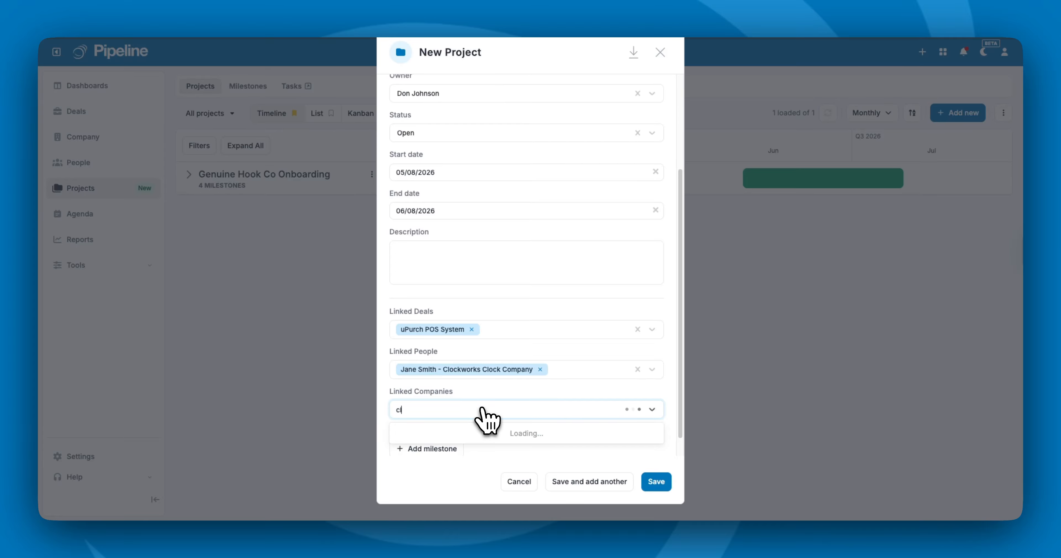
text(clo)
click(486, 433)
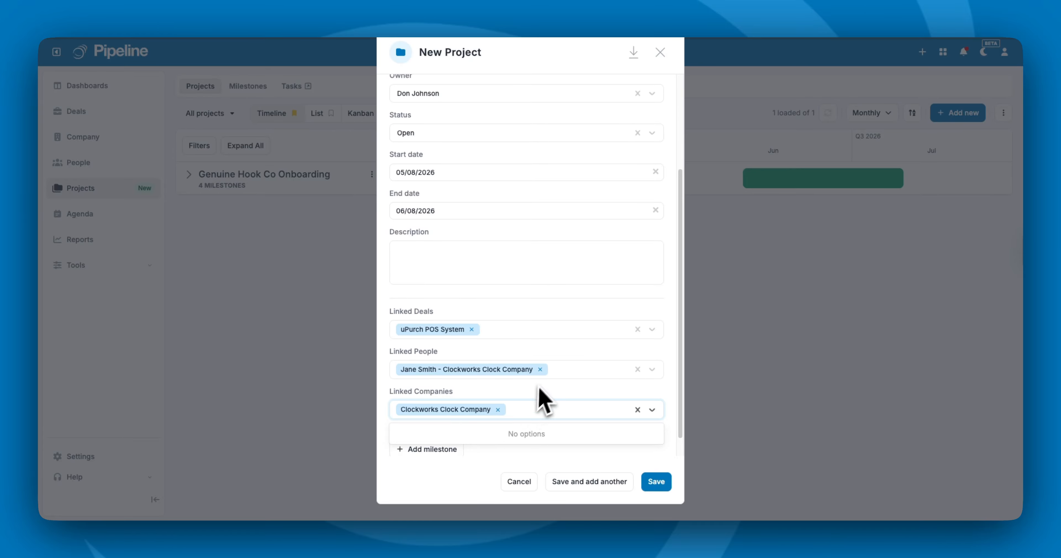
scroll(532, 453, down, 1)
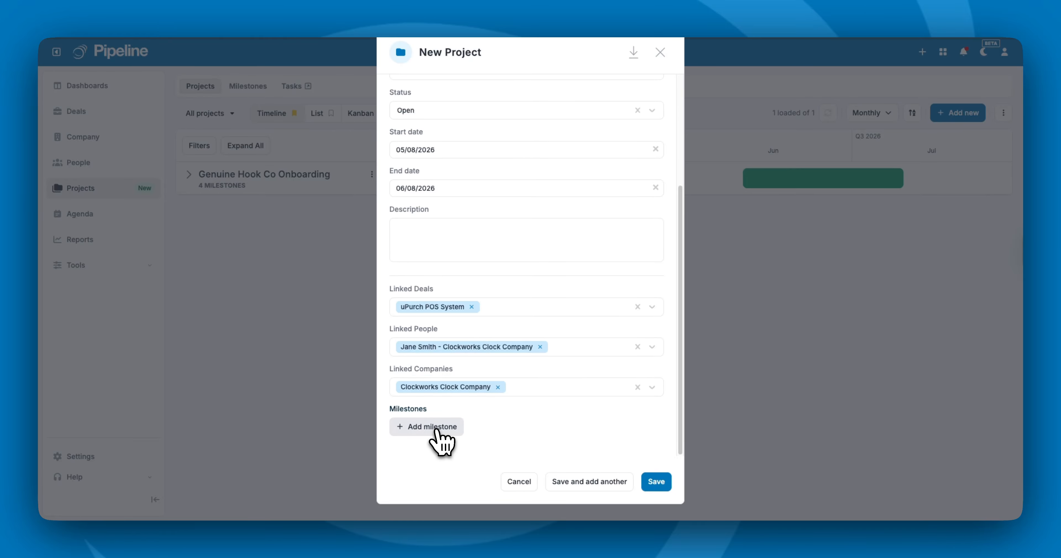
click(436, 428)
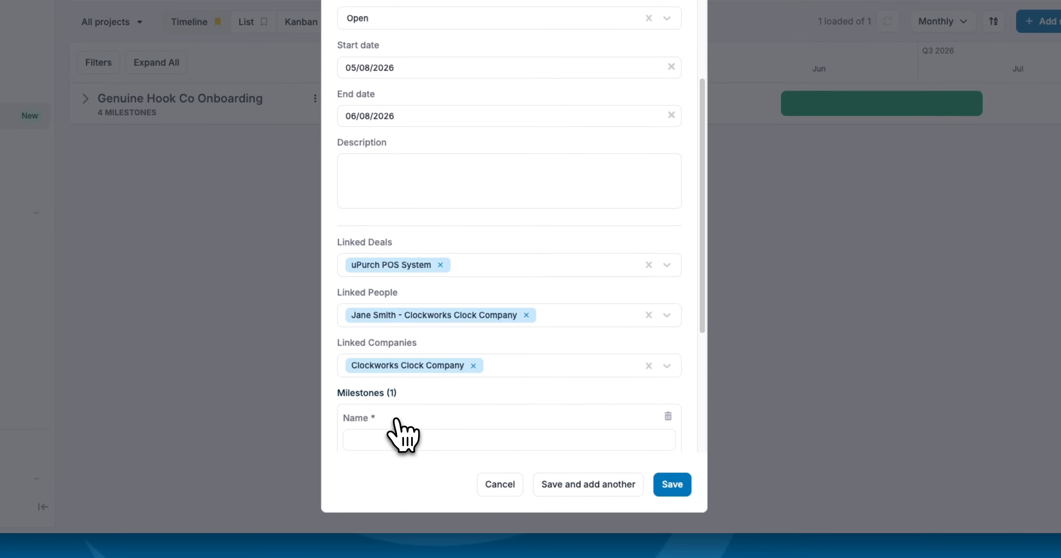
scroll(488, 430, down, 5)
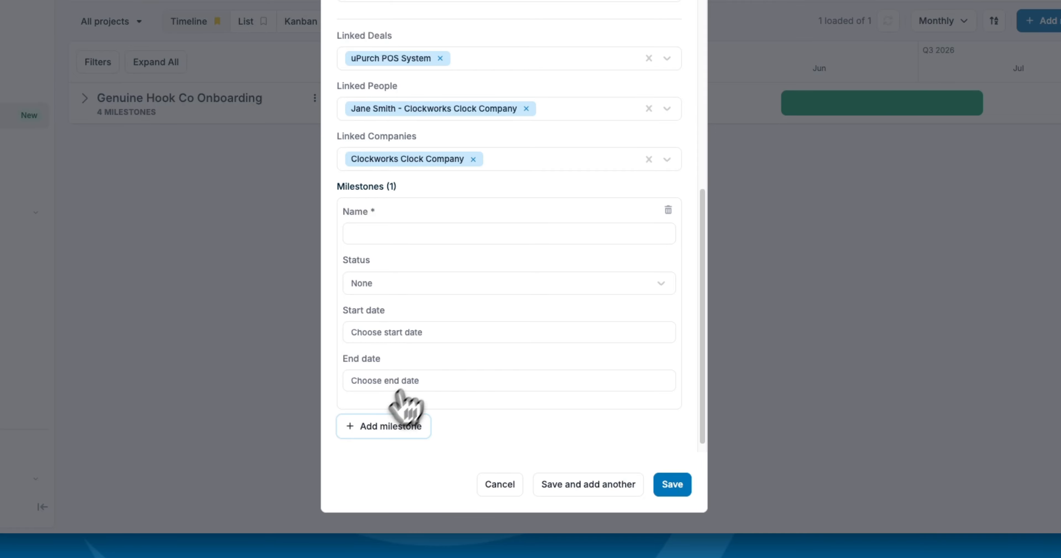
click(668, 210)
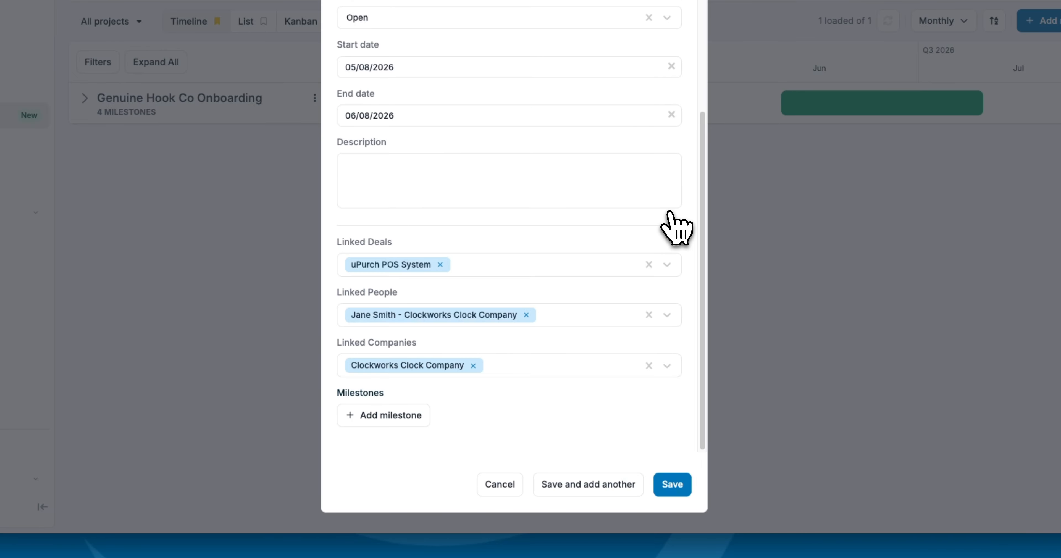
Step: Save the new project and expand uPurch POS Onboarding in the timeline to list its milestones
click(674, 489)
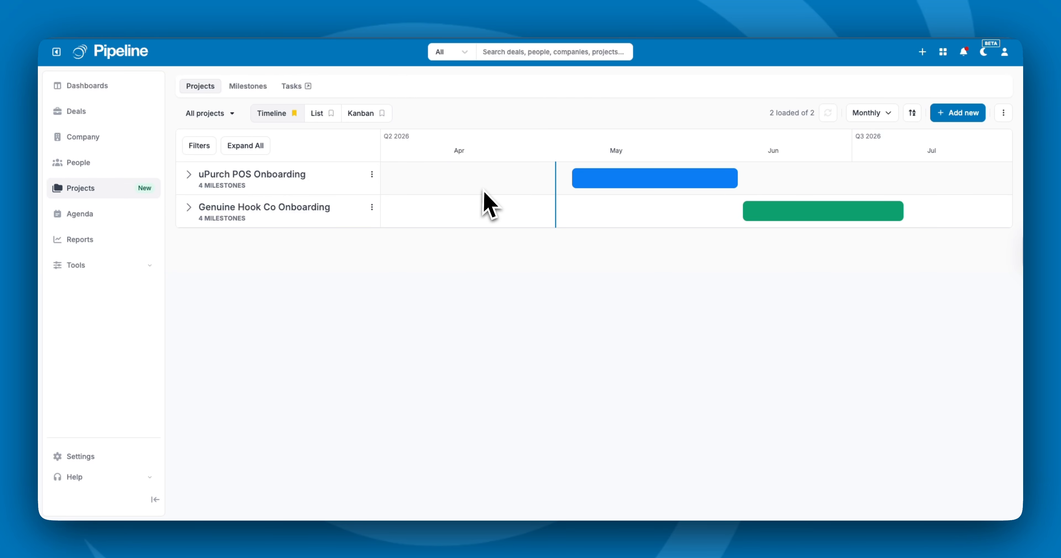
click(189, 174)
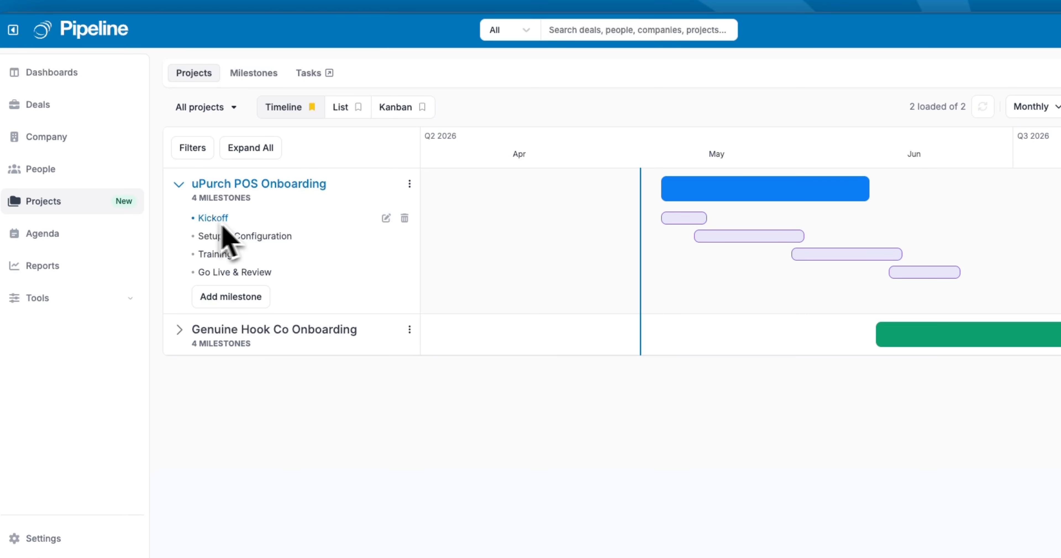
Step: Review the details and tasks of the Kickoff milestone, followed by those of the Setup & Configuration milestone
click(385, 219)
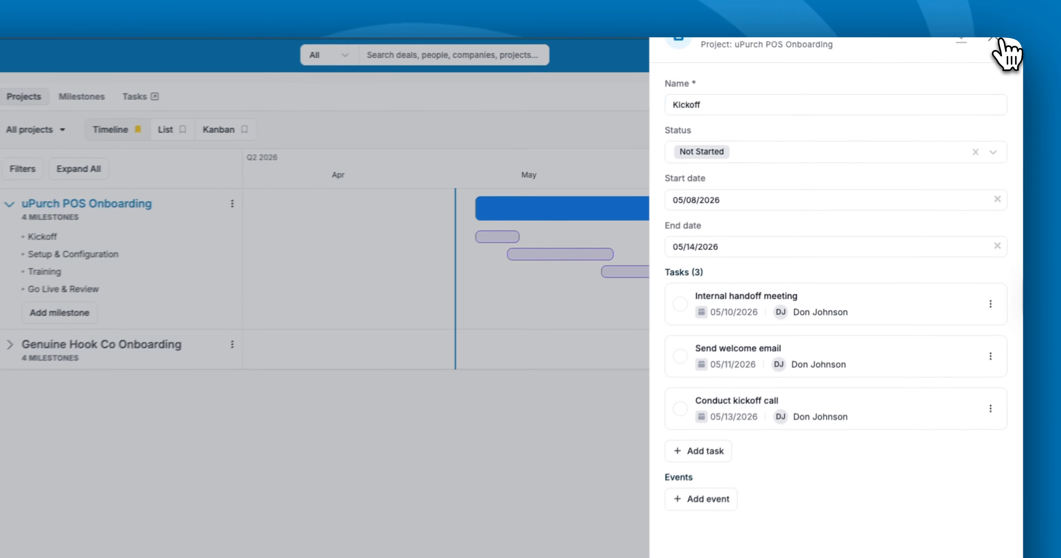
click(1000, 41)
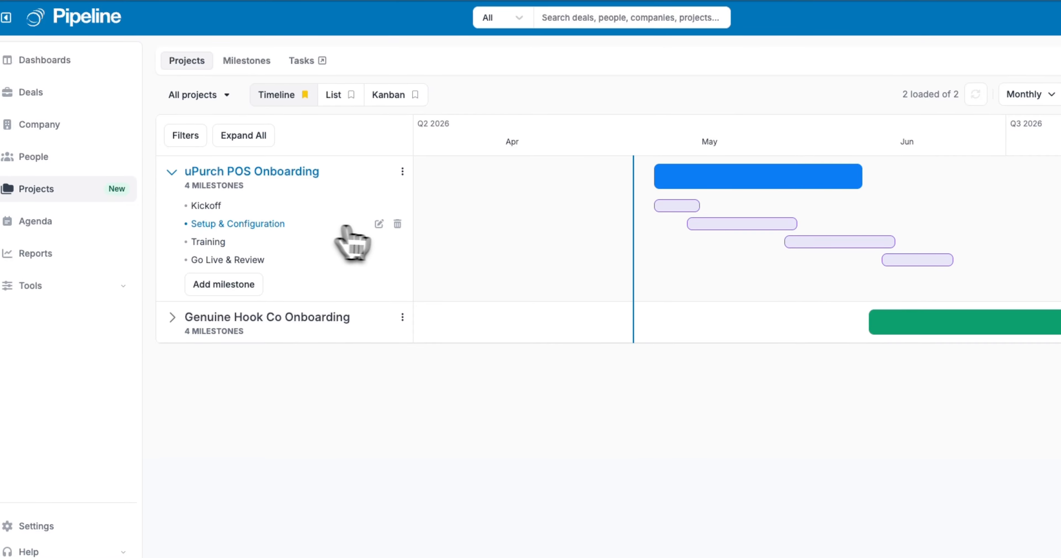
click(379, 223)
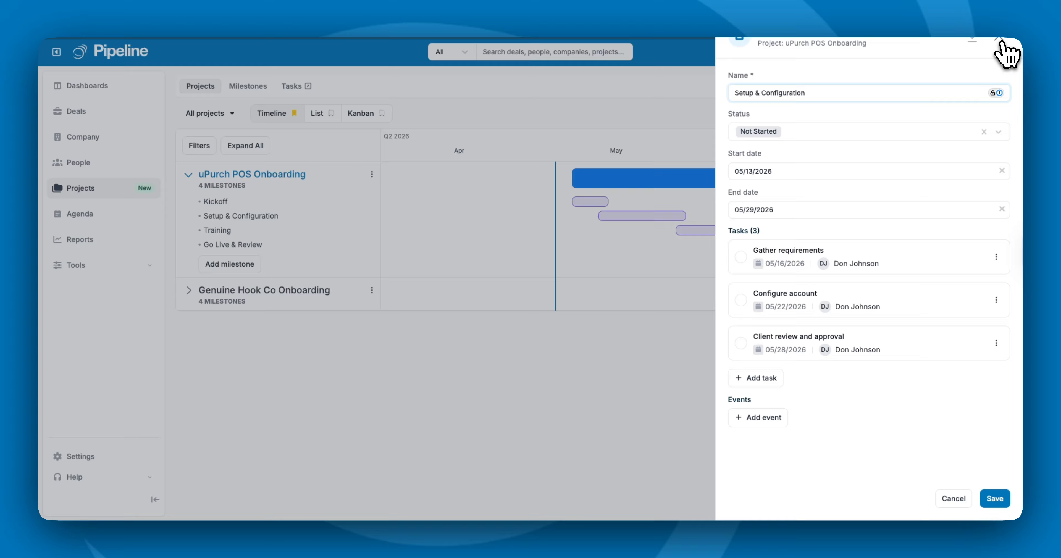
Step: Close the Setup & Configuration milestone and view all projects as a list, followed by a Kanban board
click(1004, 46)
click(318, 113)
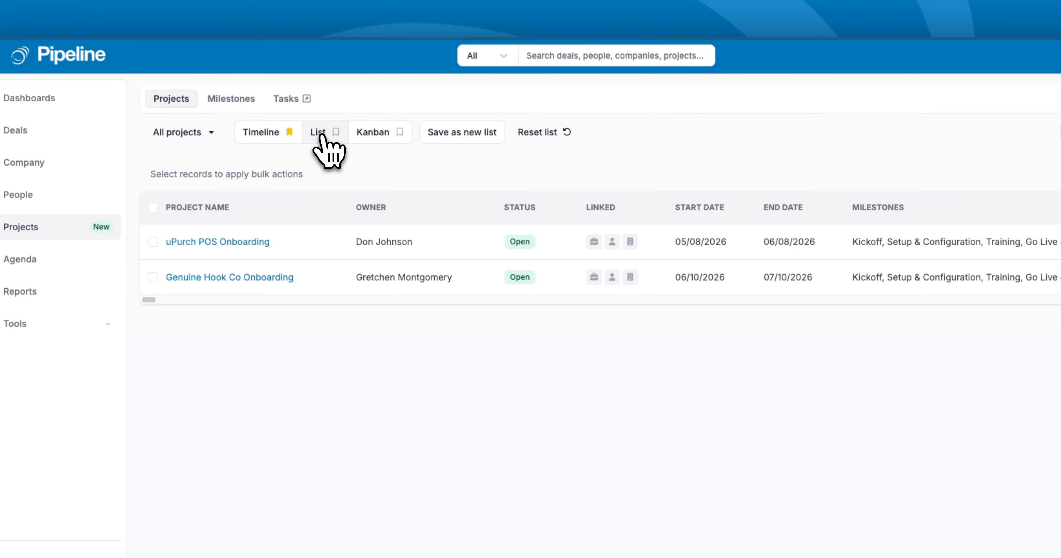
click(377, 135)
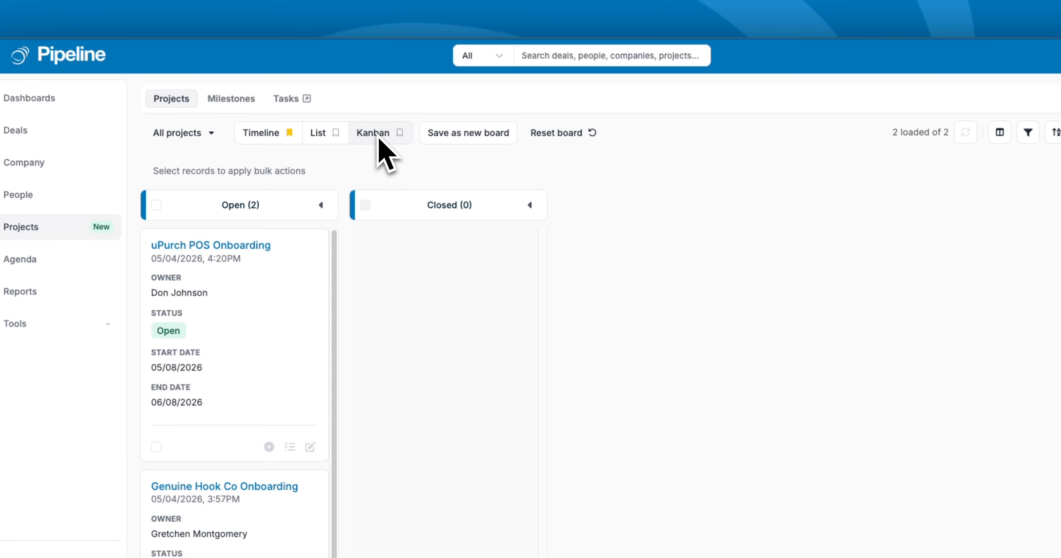
Step: Review the milestones of all projects in a list and inspect the filter options for the Project column
click(239, 102)
mouse_move(393, 228)
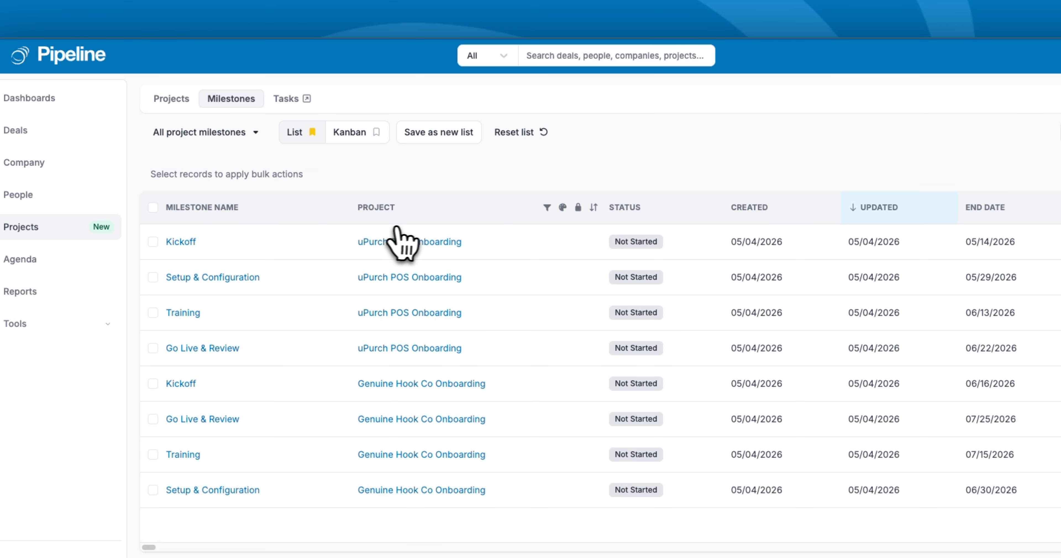
click(547, 209)
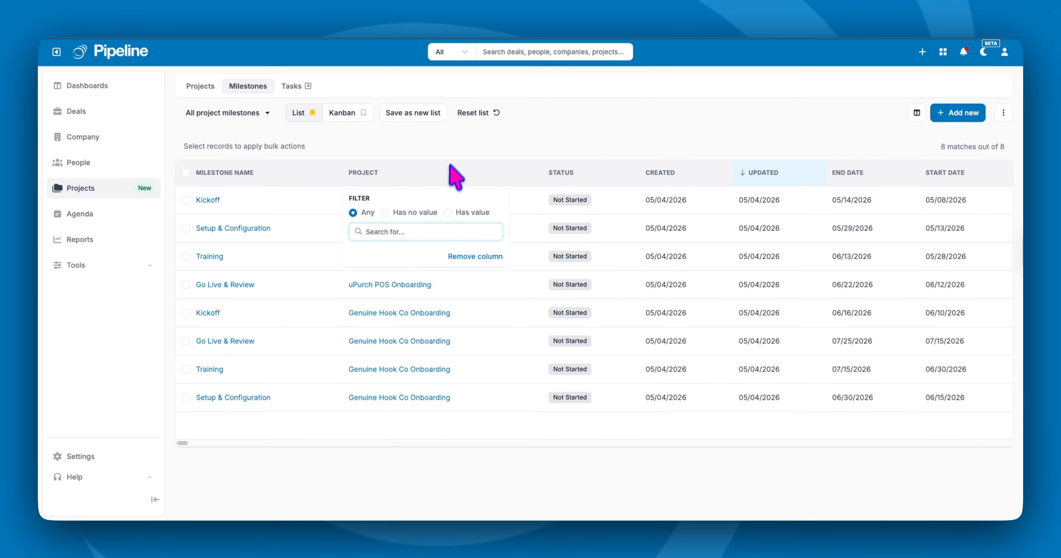
click(450, 146)
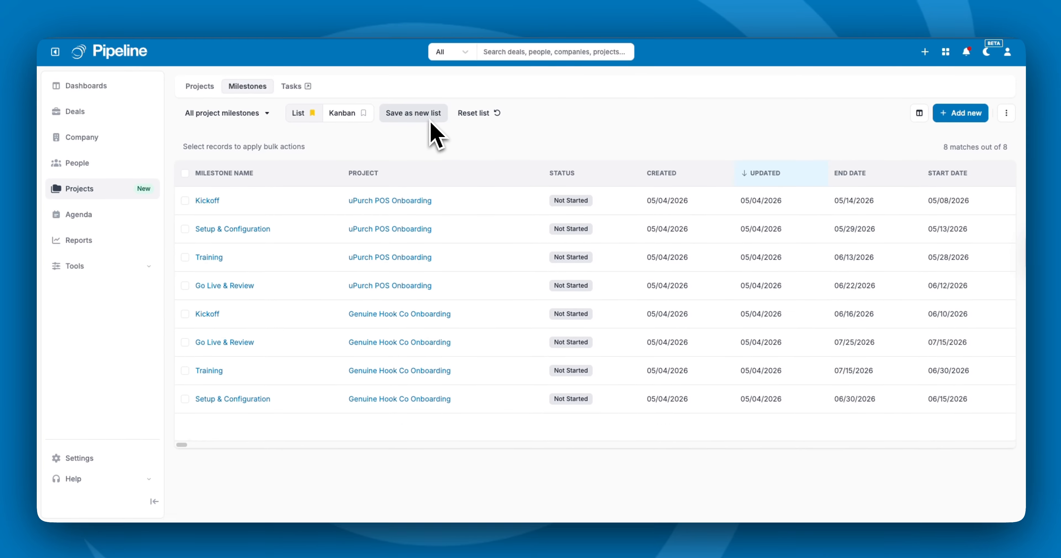
Step: Review the project tasks in the agenda and inspect the filter options for its Project column
click(292, 86)
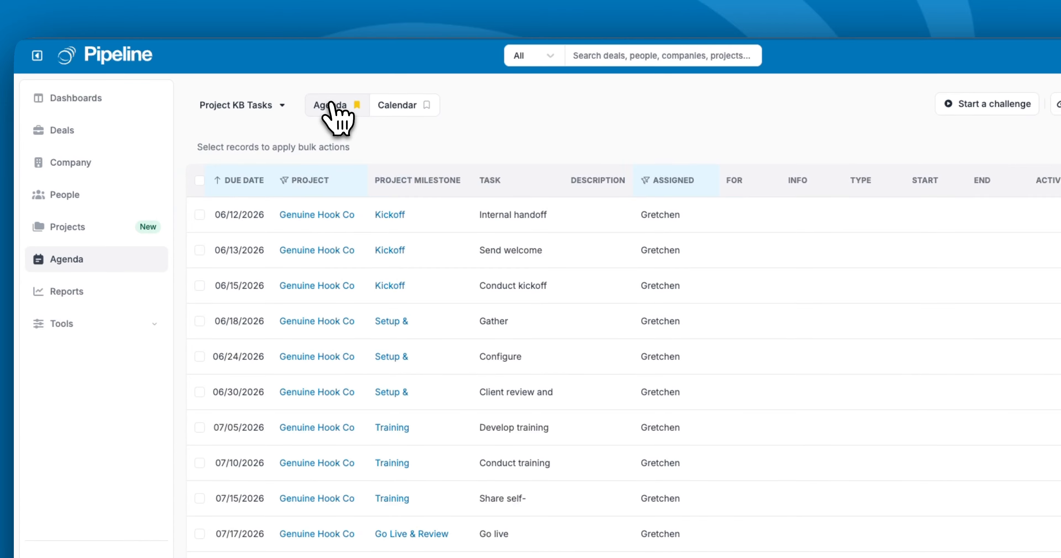
click(313, 181)
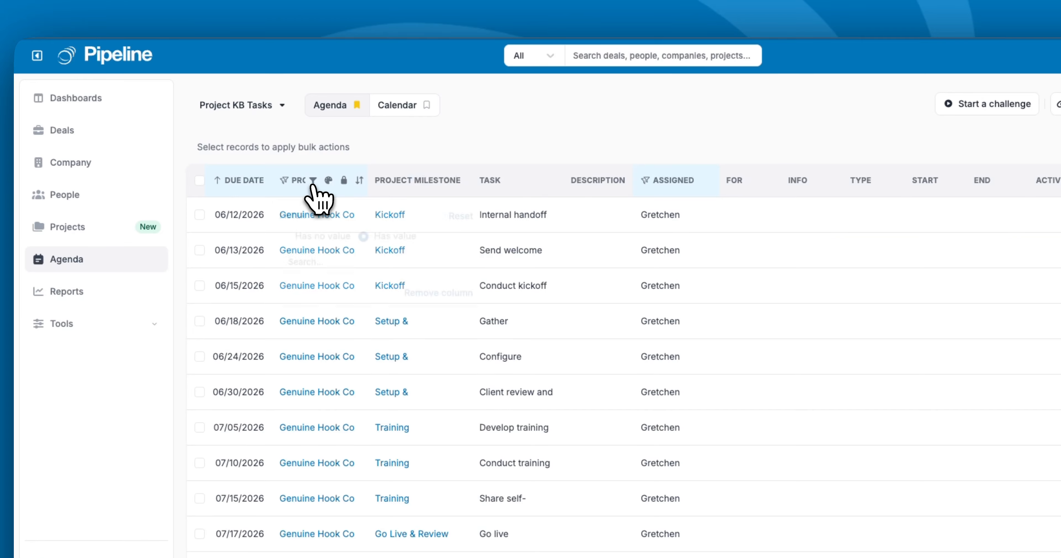
click(313, 184)
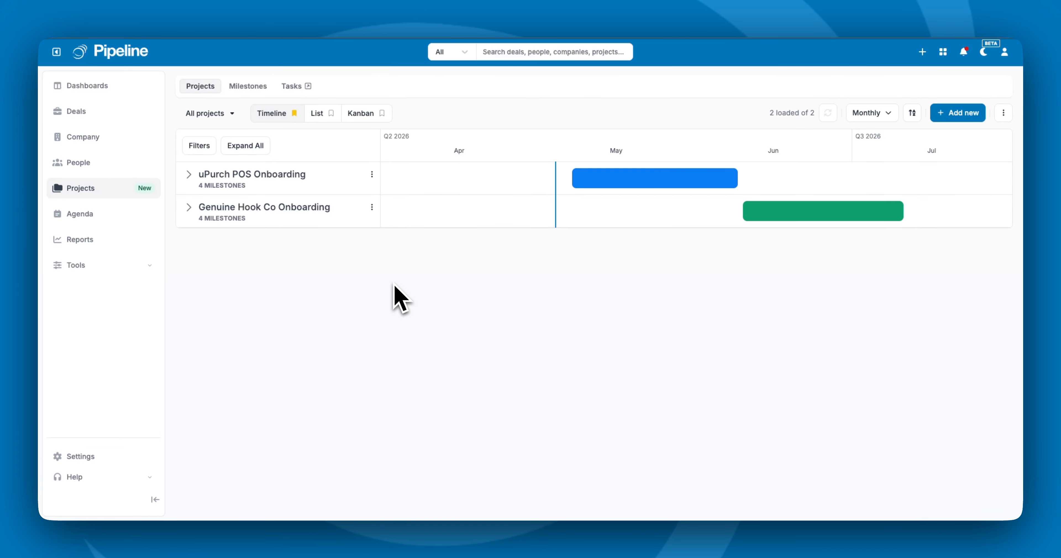
Step: Open the uPurch POS Onboarding project page from the timeline and review the open tasks of its Kickoff milestone
click(371, 174)
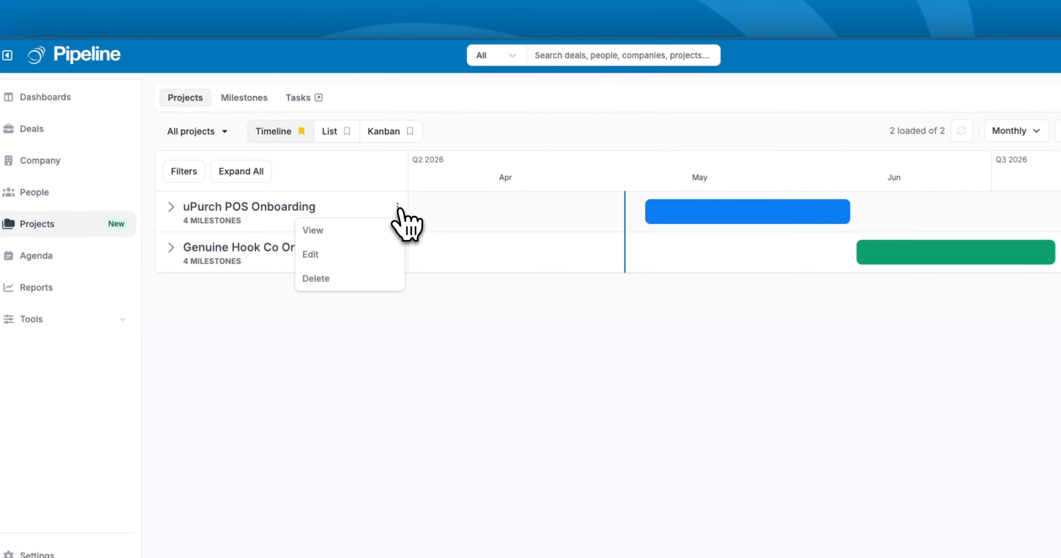
click(323, 234)
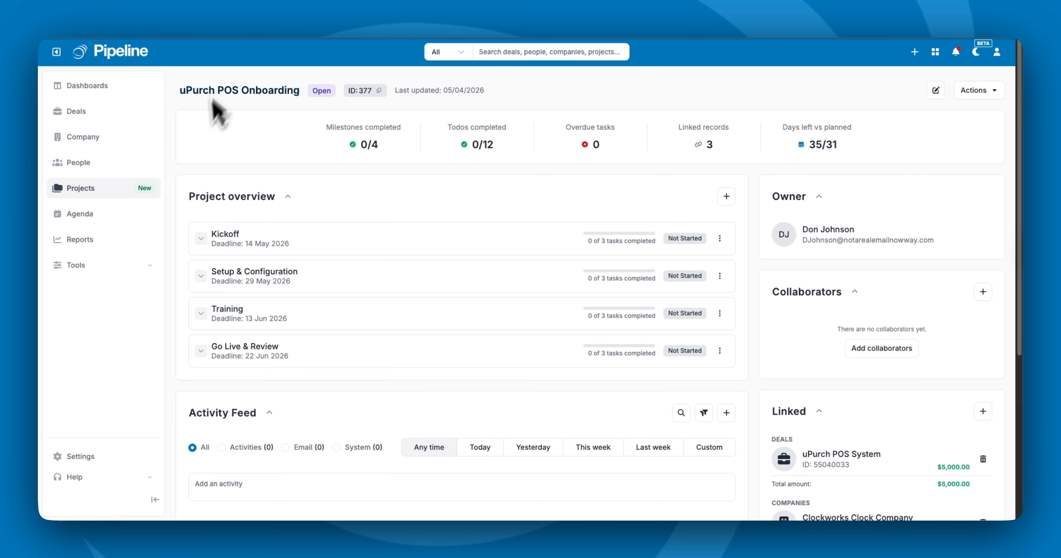
click(202, 242)
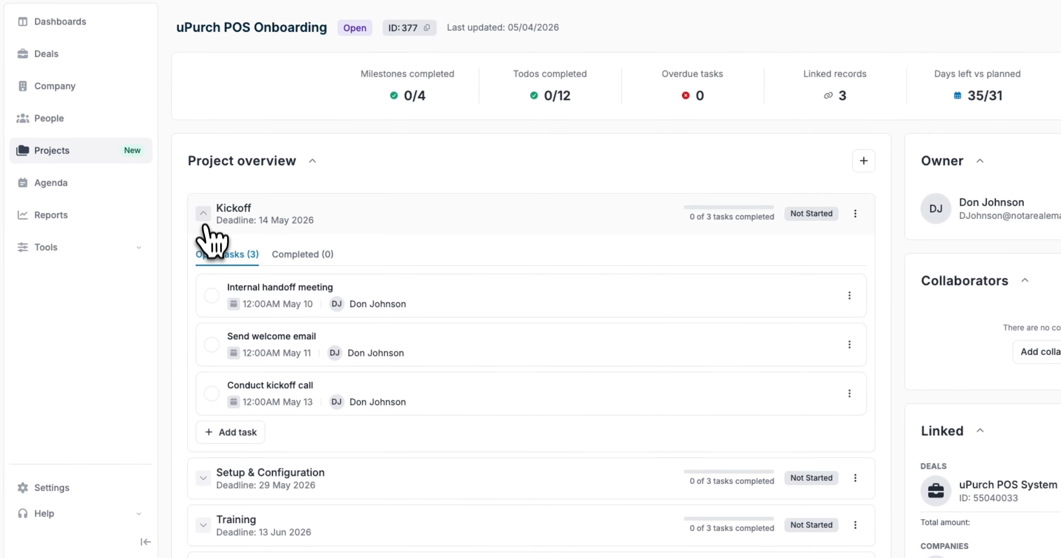
click(203, 213)
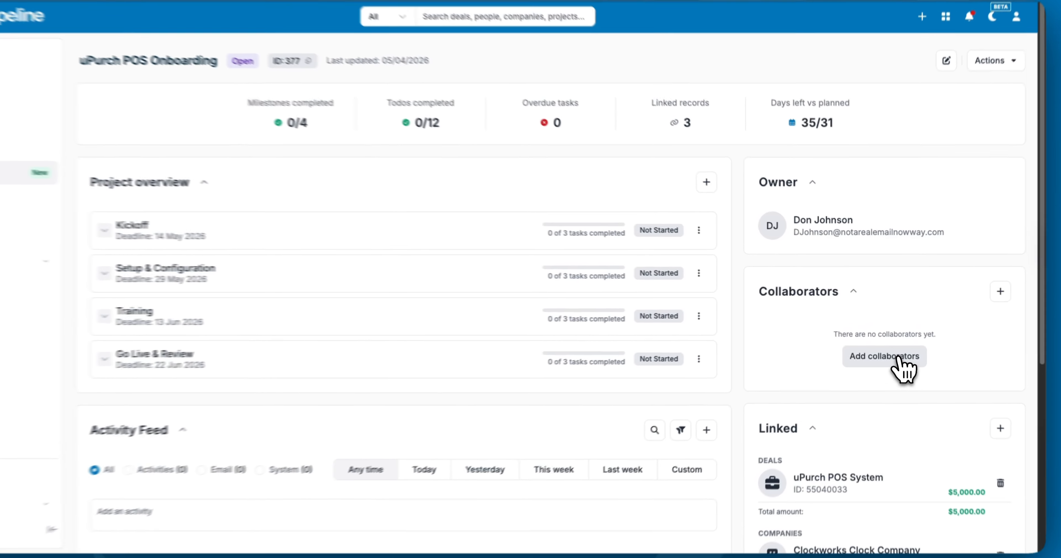
Step: Start adding collaborators to the project and inspect the choices for existing users and teams
click(865, 348)
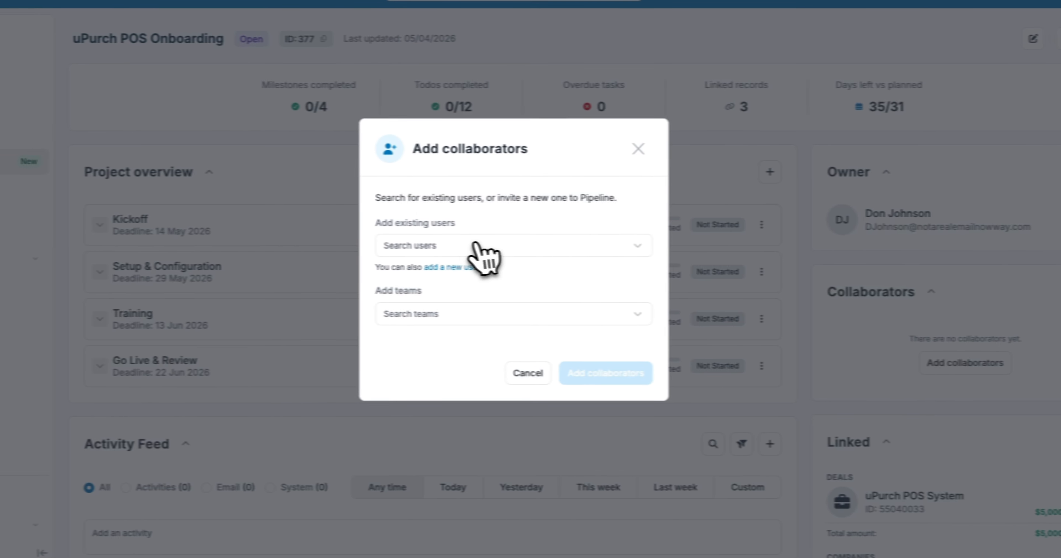
click(405, 246)
click(556, 224)
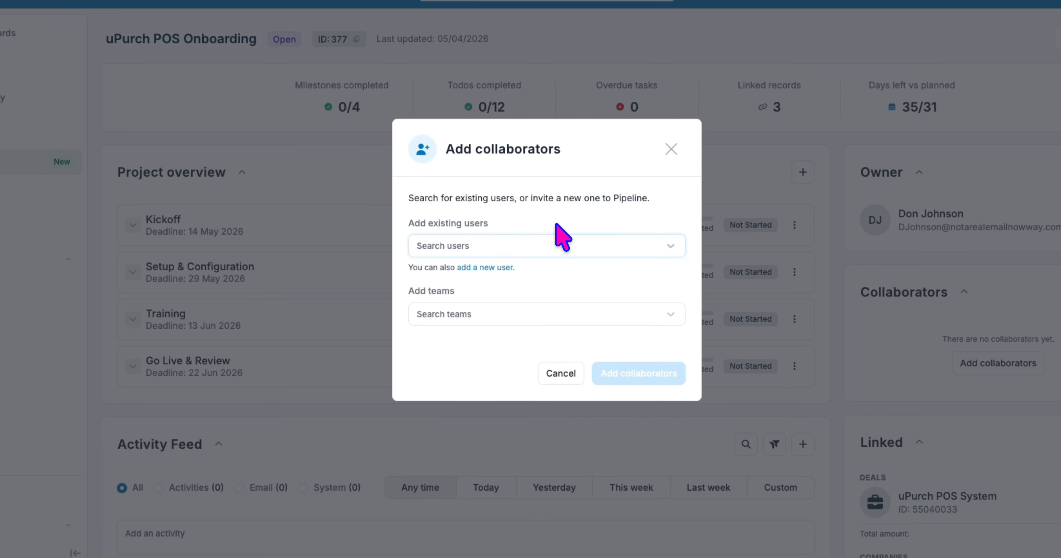
click(493, 313)
click(492, 314)
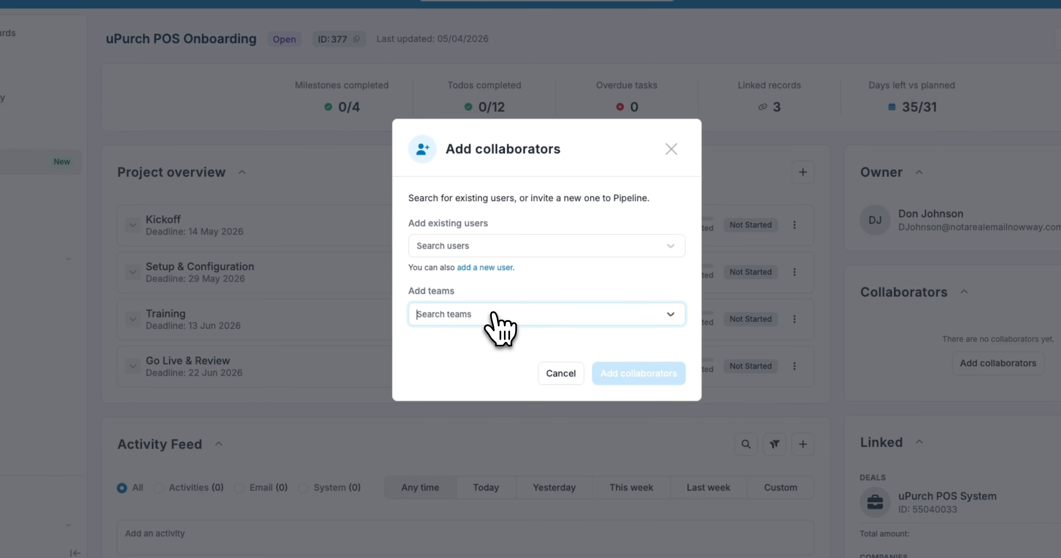
Step: Review the new user invitation with Read-only access selected, and dismiss it without sending
click(492, 270)
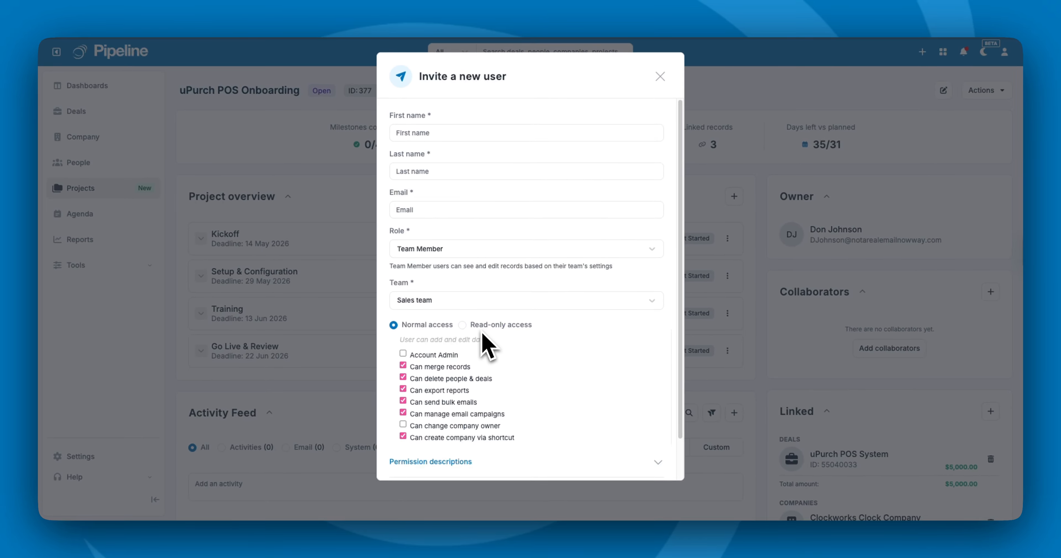
click(463, 325)
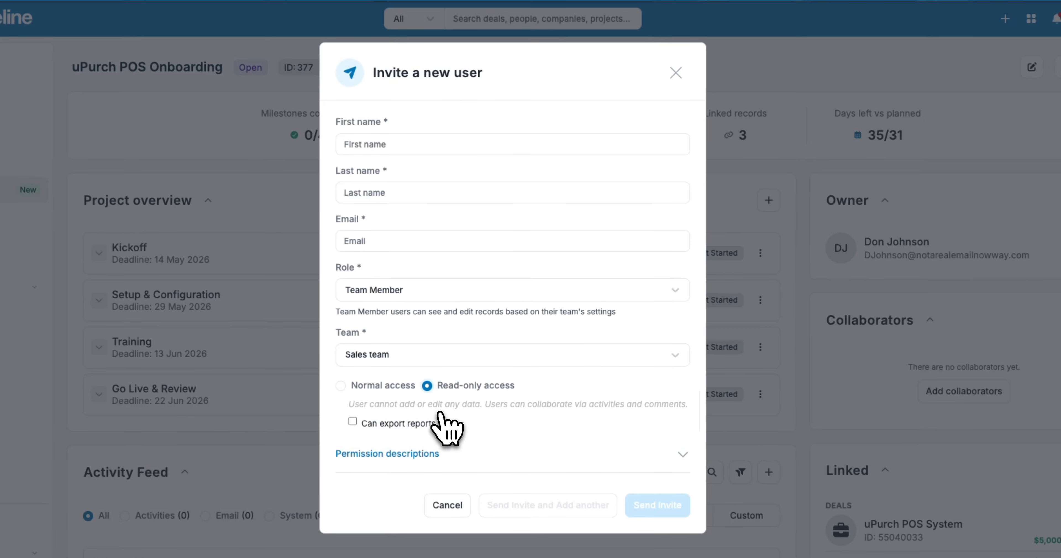
click(676, 72)
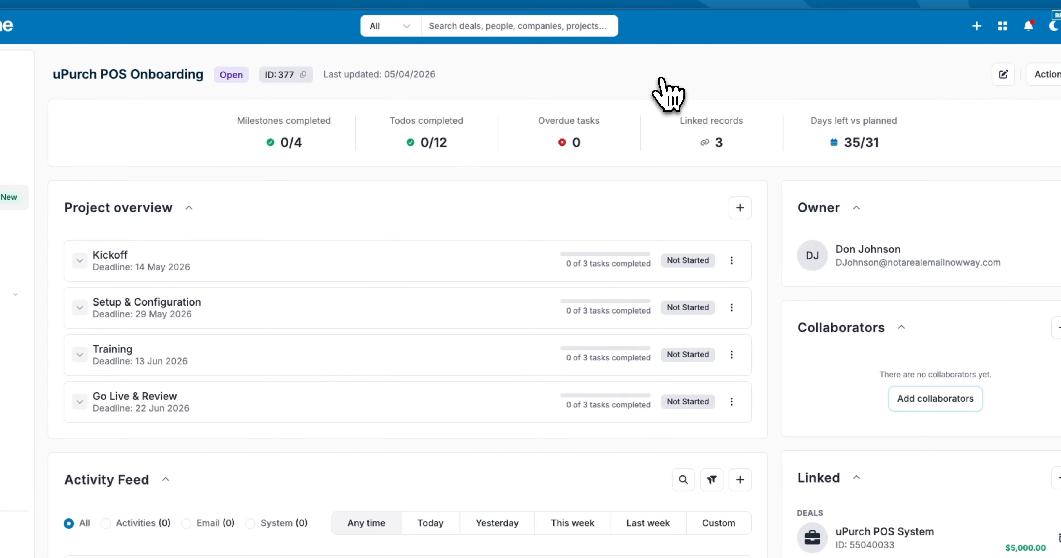
Step: Look over the project's activity feed, return to the projects timeline, and open the project templates in the account settings
scroll(562, 350, down, 1)
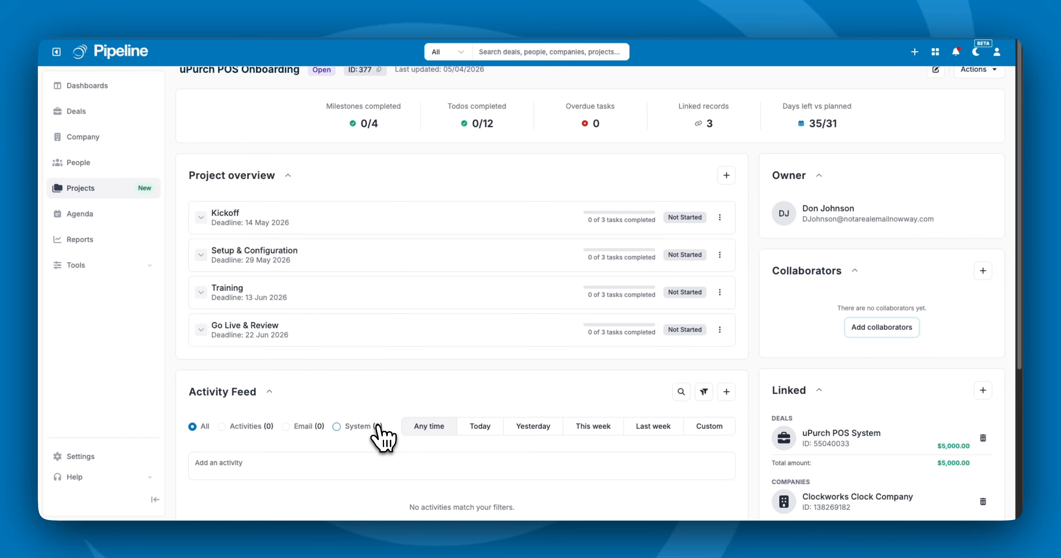
key(alt+Left)
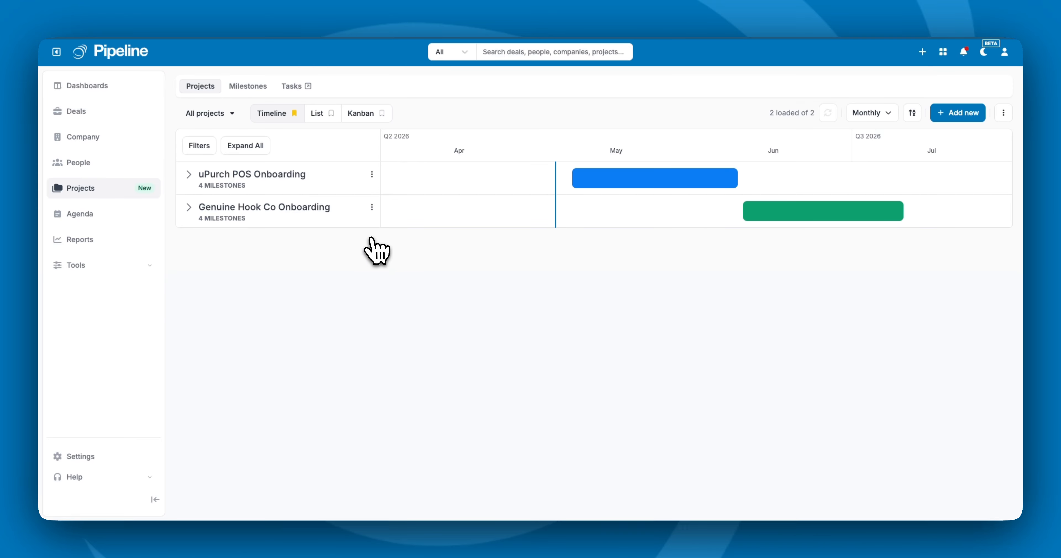
click(78, 457)
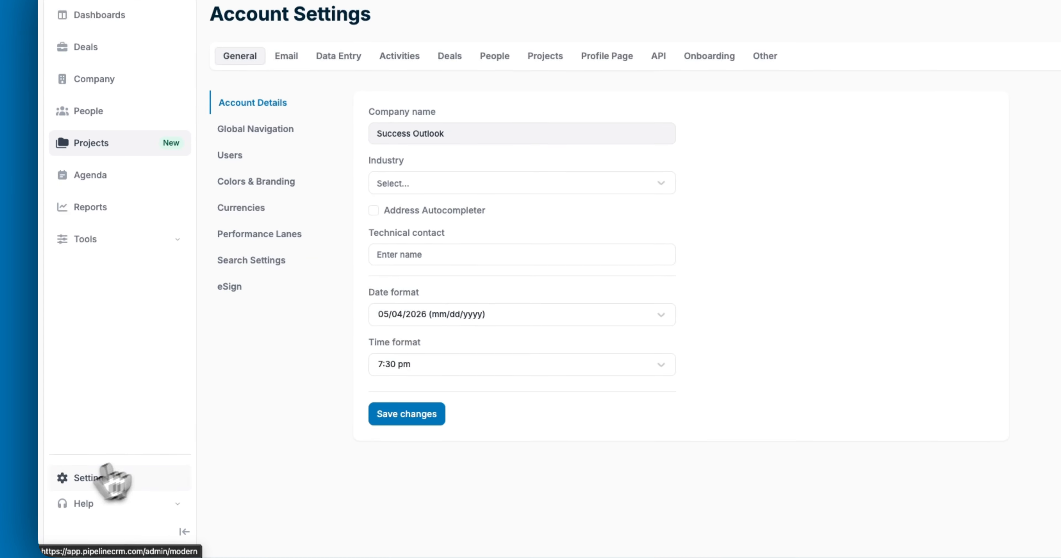
click(545, 56)
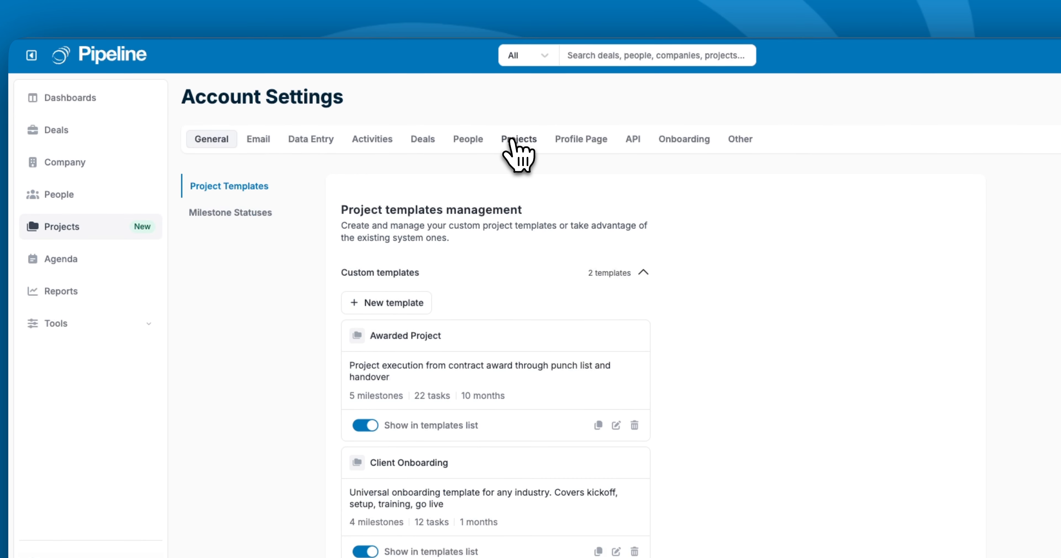